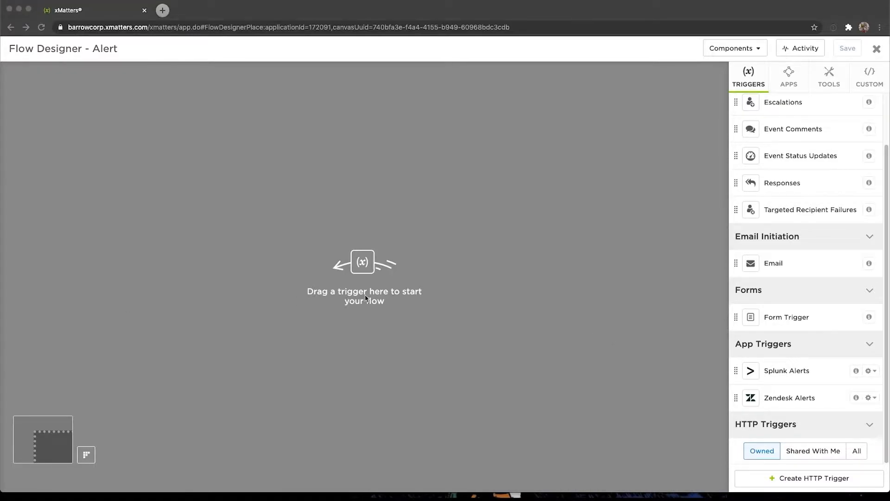
# Create a new HTTP trigger named "Inbound from Autofeeder"
pyautogui.click(366, 297)
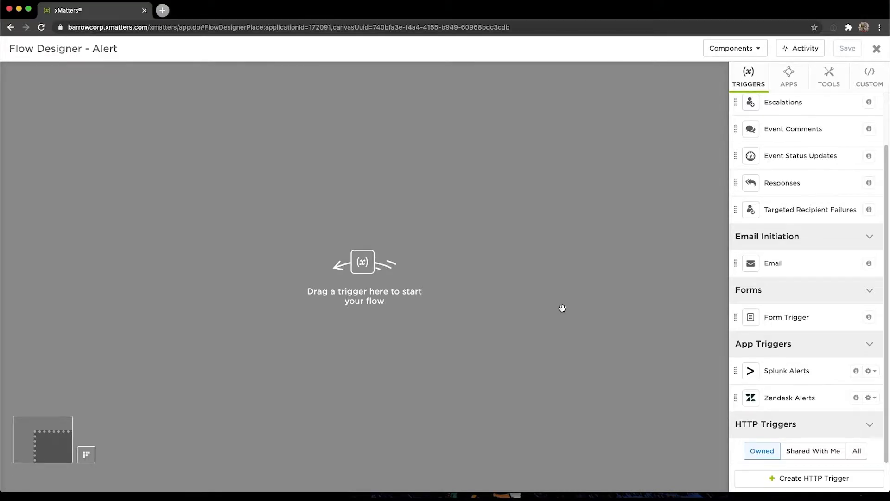
pyautogui.click(798, 478)
pyautogui.click(426, 150)
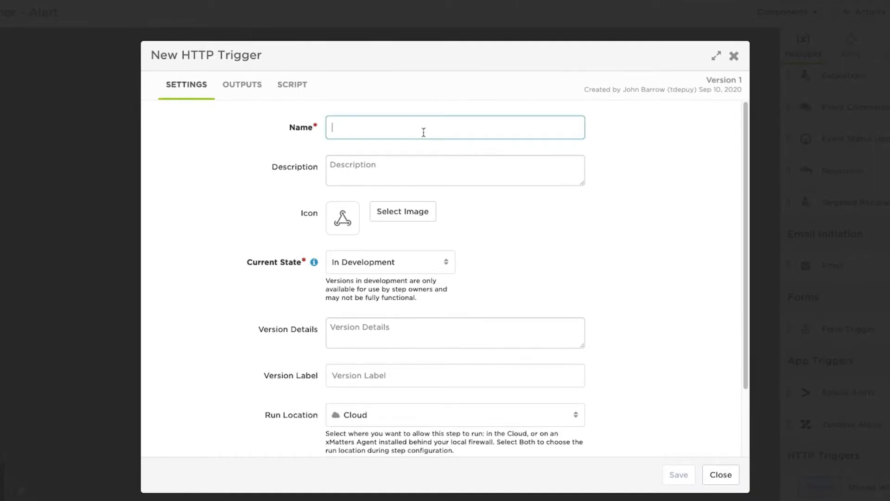
pyautogui.write('Inbound from ')
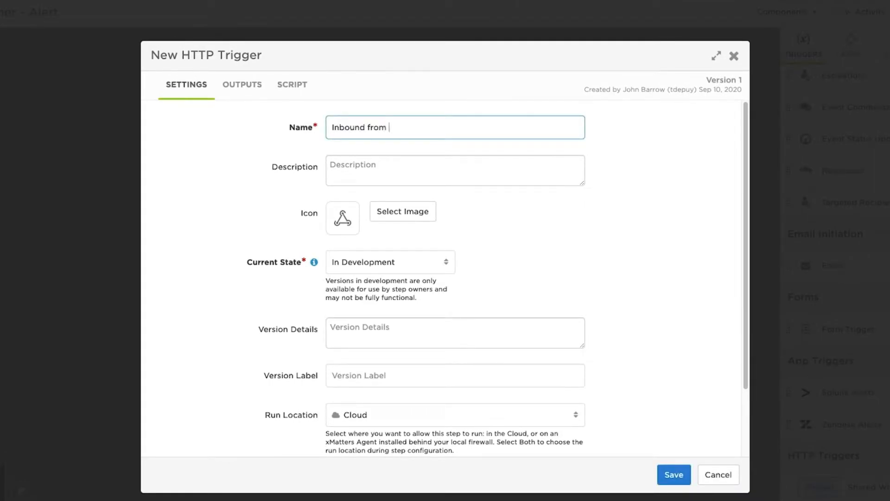
pyautogui.write('Autofeeder')
# Choose URL Authentication as the trigger's authentication method and save the trigger
pyautogui.scroll(-2, 503, 242)
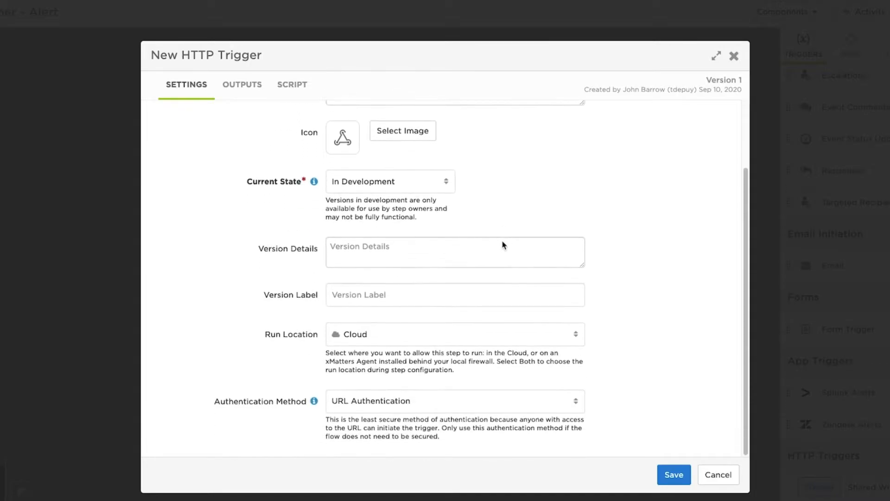
pyautogui.click(488, 407)
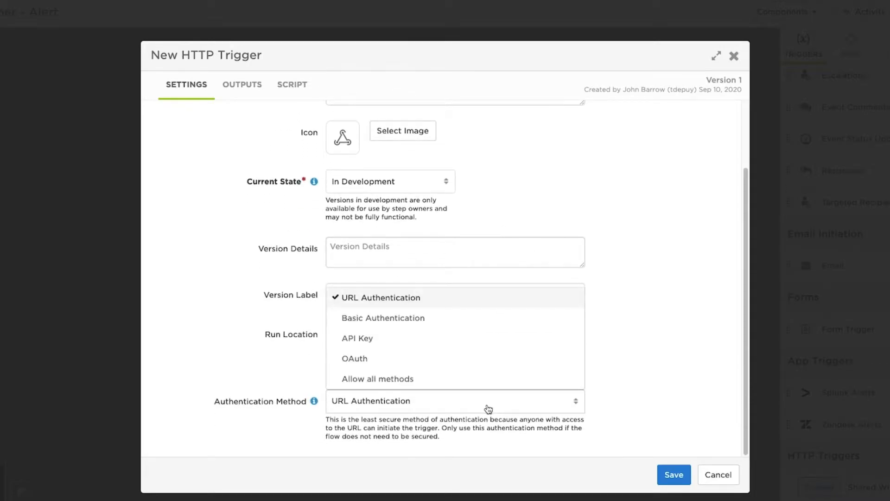
pyautogui.click(487, 301)
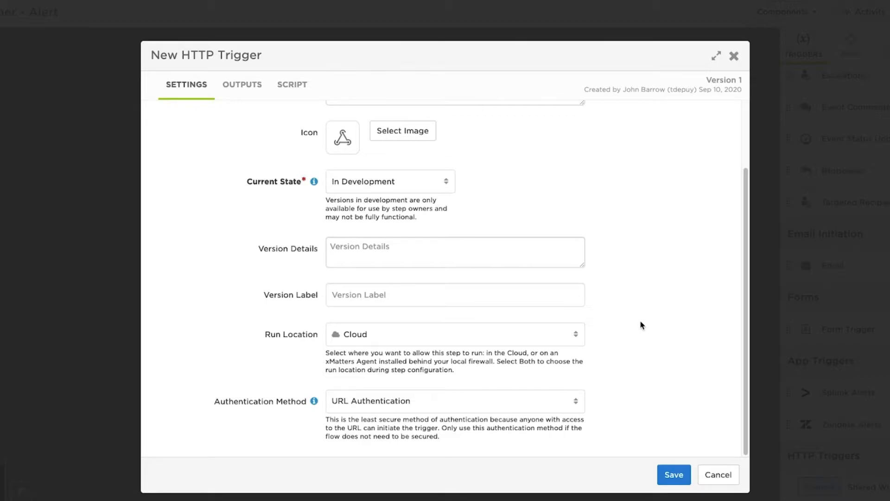
pyautogui.click(669, 474)
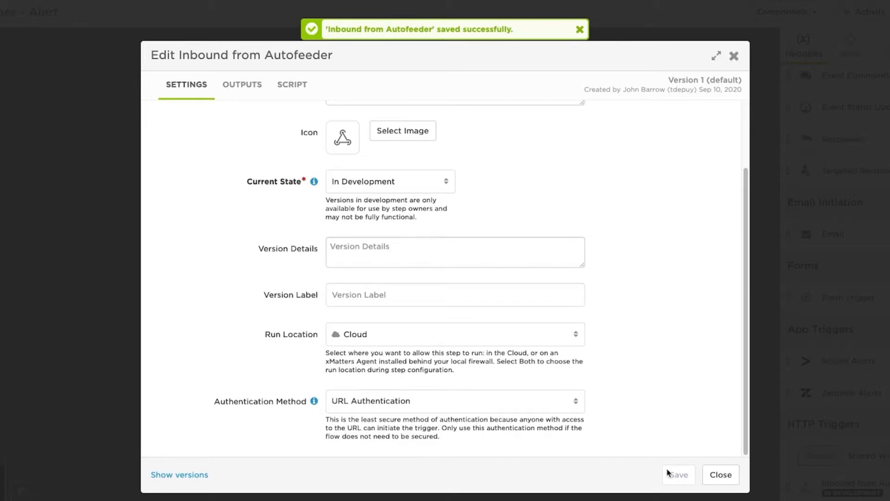
pyautogui.click(722, 475)
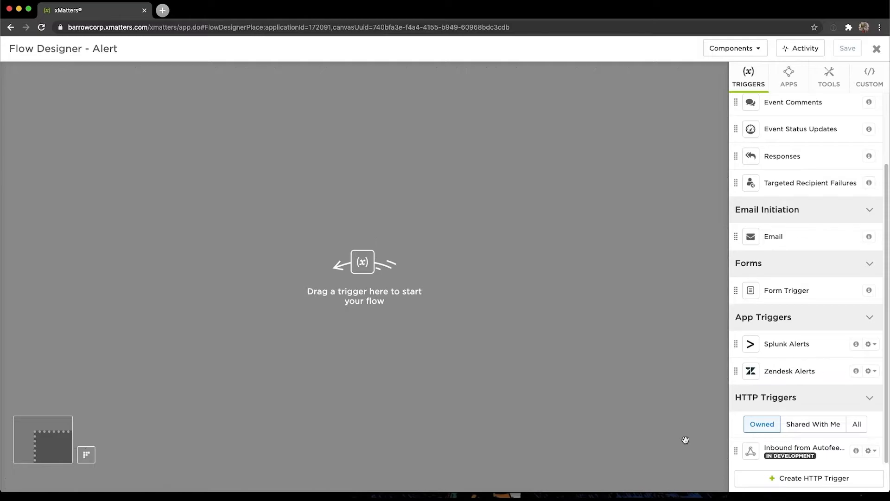
# Place the Inbound from Autofeeder trigger on the upper-left area of the flow canvas and save the flow
pyautogui.moveTo(774, 454); pyautogui.dragTo(239, 189)
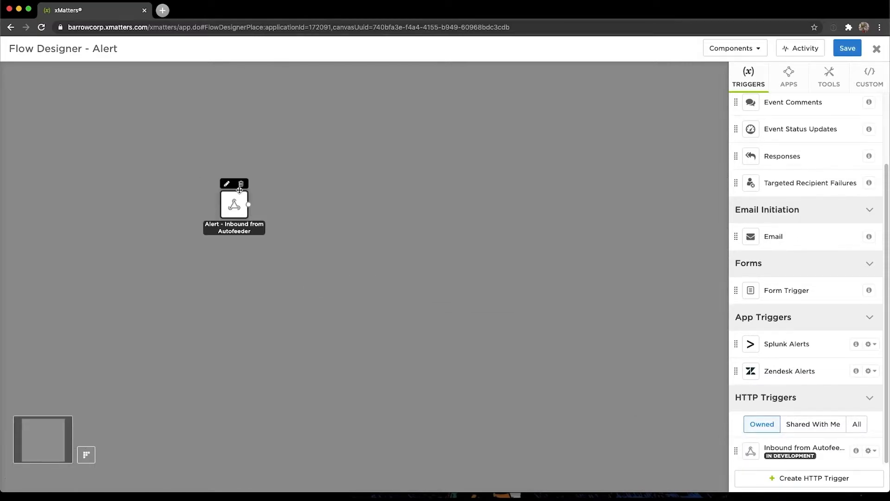
pyautogui.click(841, 53)
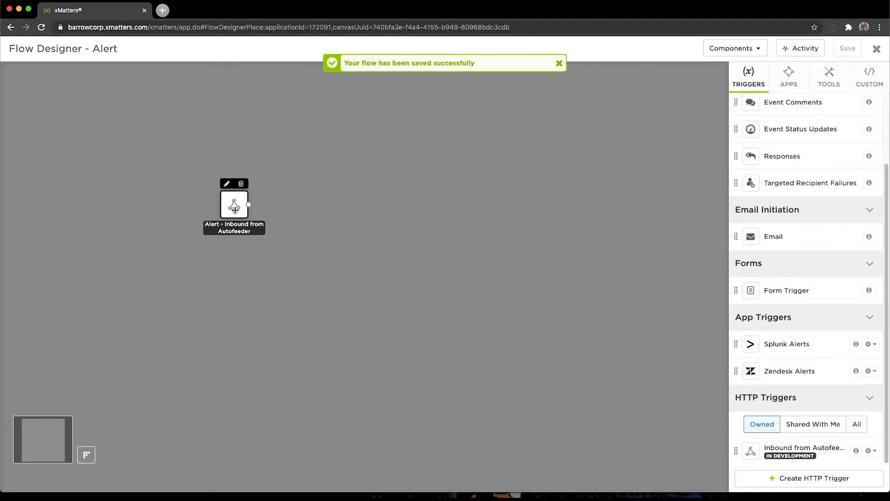
# Copy the initiation URL from the placed trigger's settings, leaving those settings unchanged
pyautogui.doubleClick(236, 201)
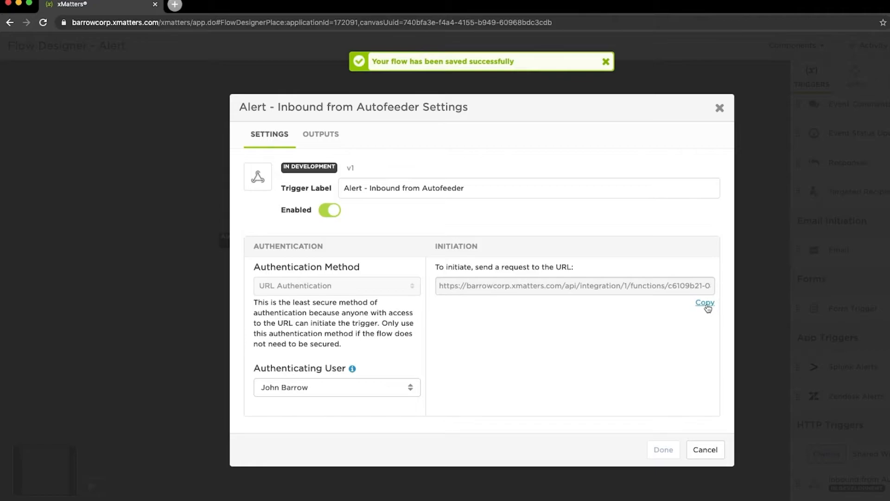
pyautogui.click(705, 302)
pyautogui.click(687, 286)
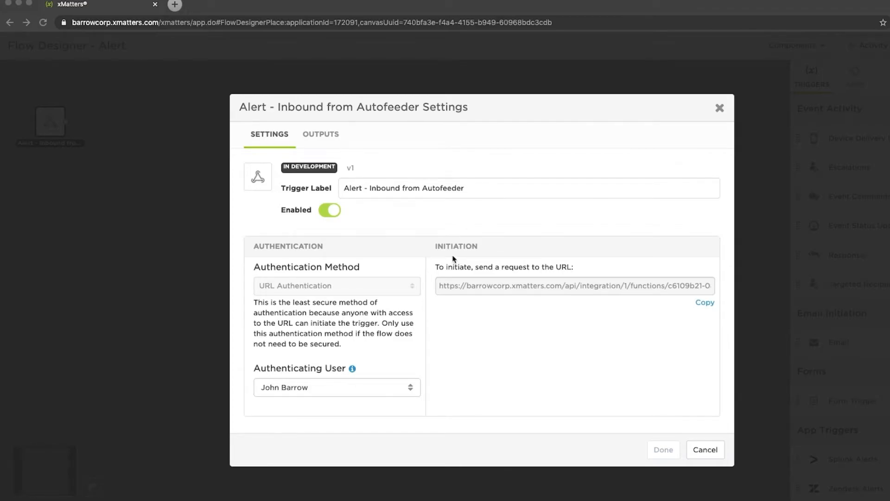
pyautogui.click(612, 422)
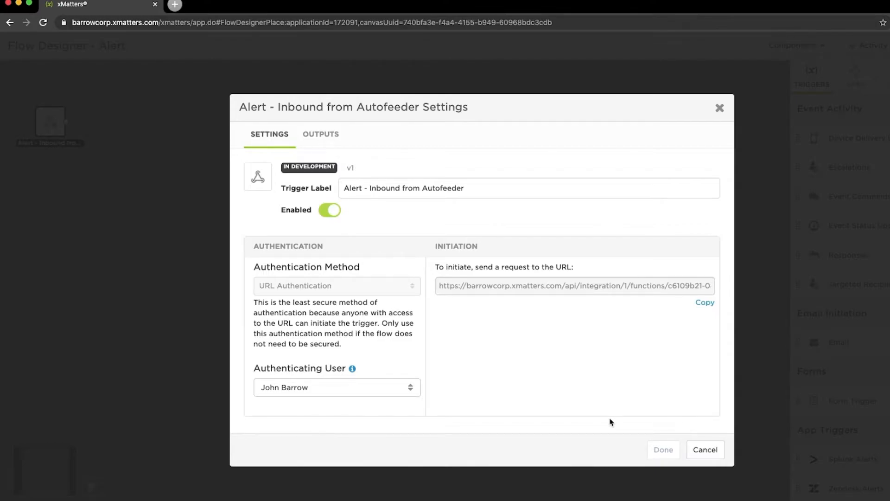
pyautogui.click(704, 449)
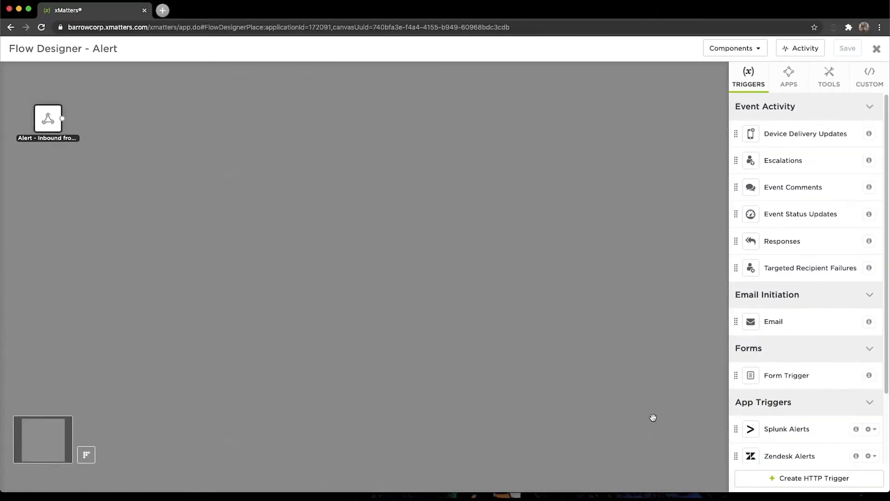
# Leave the flow and enable the Auto Feeder Alerts workflow in the workflow list
pyautogui.click(800, 48)
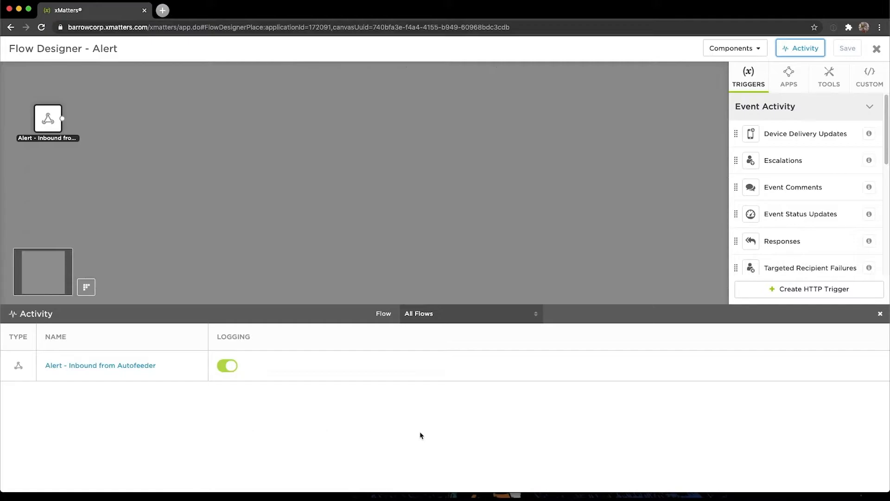
pyautogui.click(877, 48)
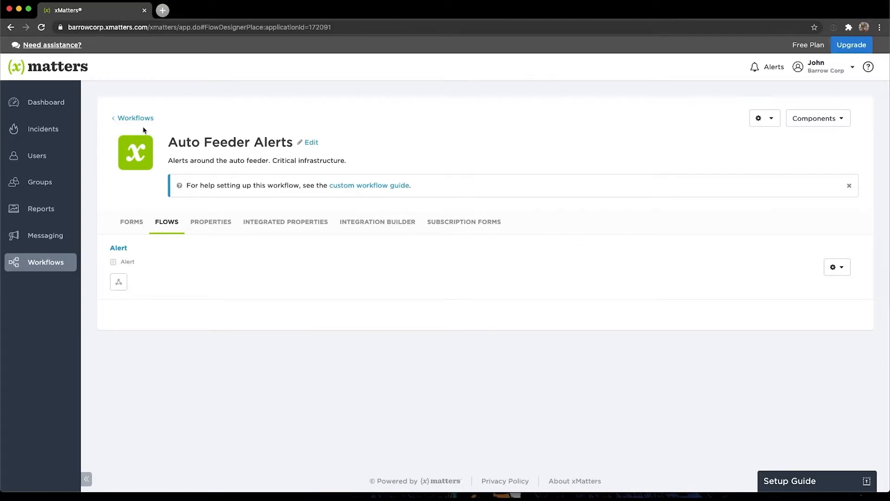
pyautogui.click(136, 119)
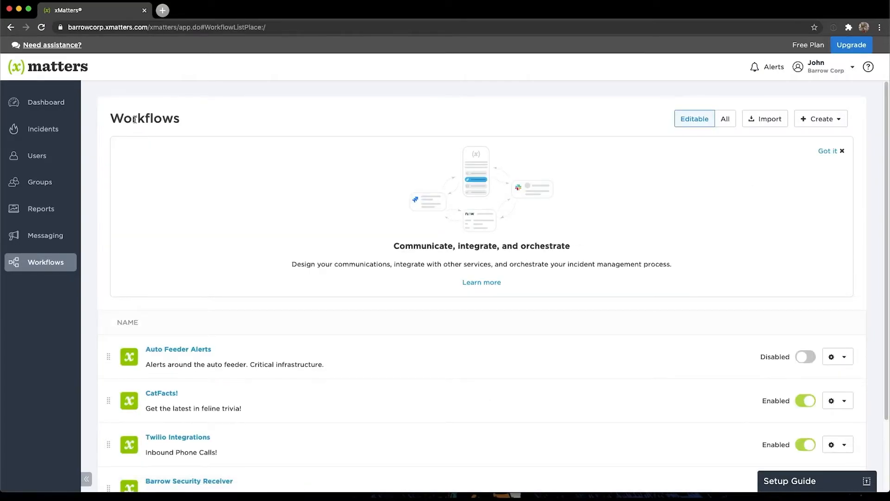
pyautogui.click(805, 358)
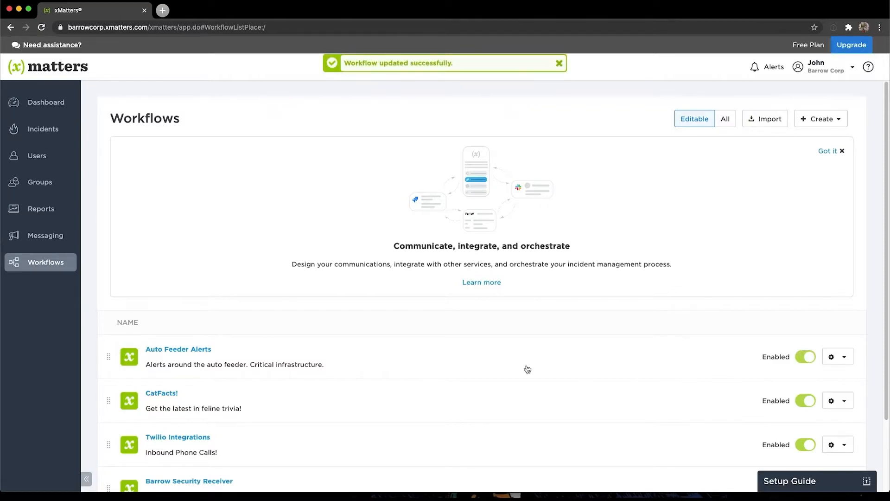
# Reopen the Alert flow of the Auto Feeder Alerts workflow in the designer
pyautogui.click(169, 354)
pyautogui.click(167, 232)
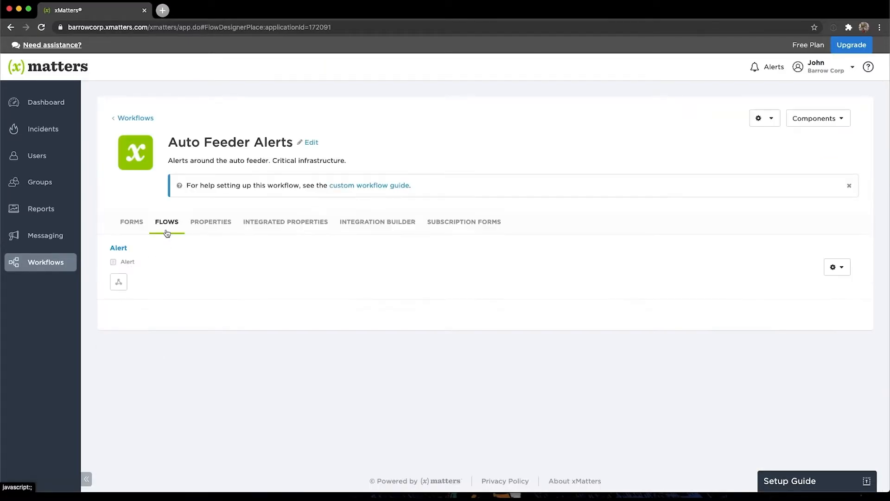
pyautogui.click(115, 248)
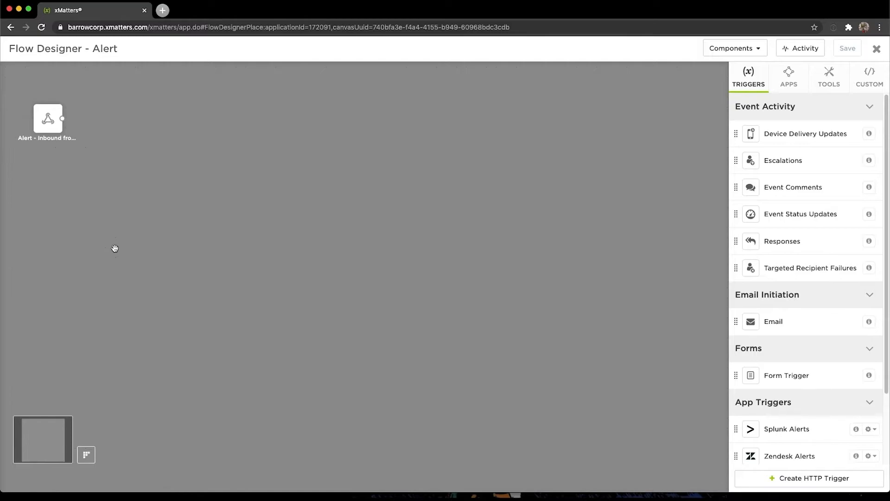
# Examine the inputs, parameters, headers and body of the request received by the Inbound from Autofeeder trigger in the activity log
pyautogui.click(800, 48)
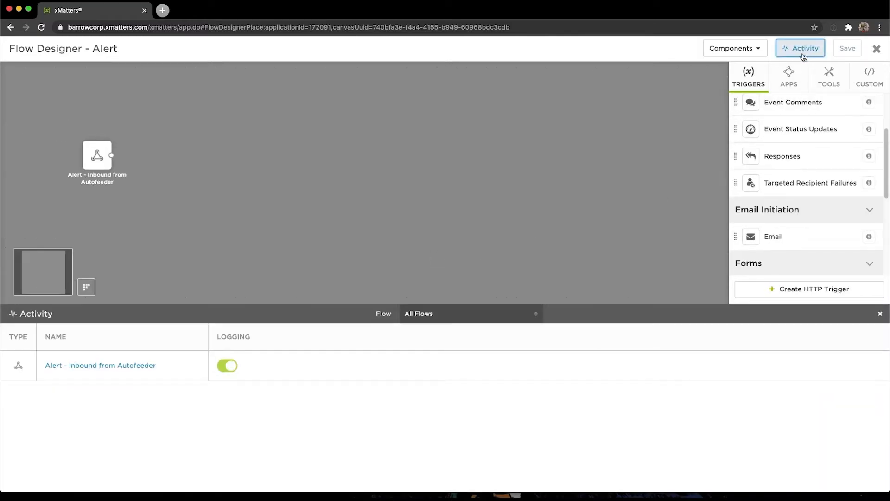
pyautogui.click(74, 370)
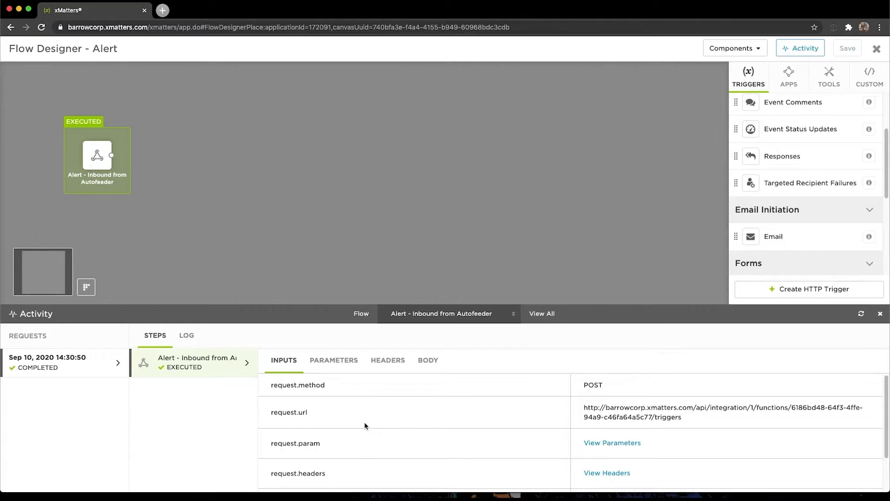
pyautogui.click(339, 369)
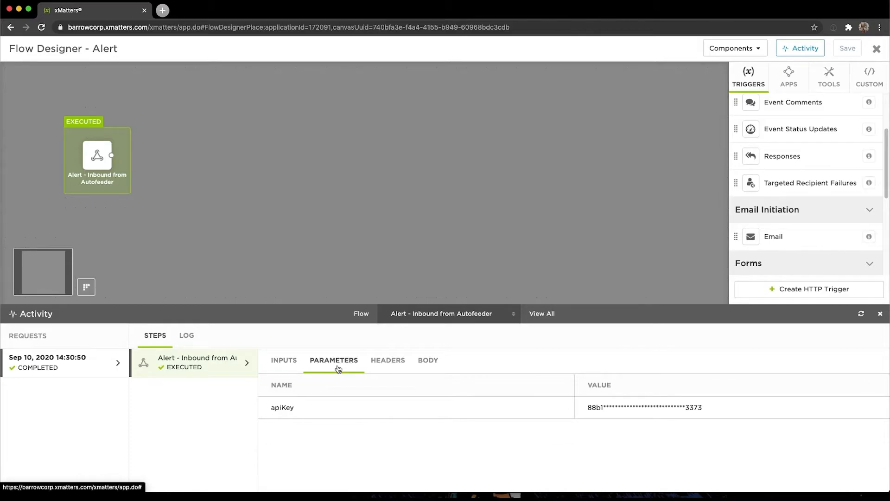
pyautogui.click(389, 363)
pyautogui.click(435, 366)
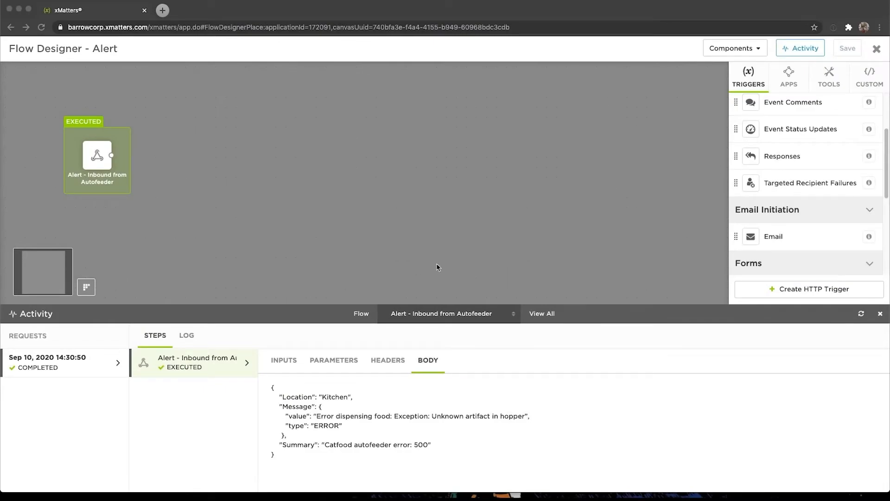
pyautogui.click(451, 266)
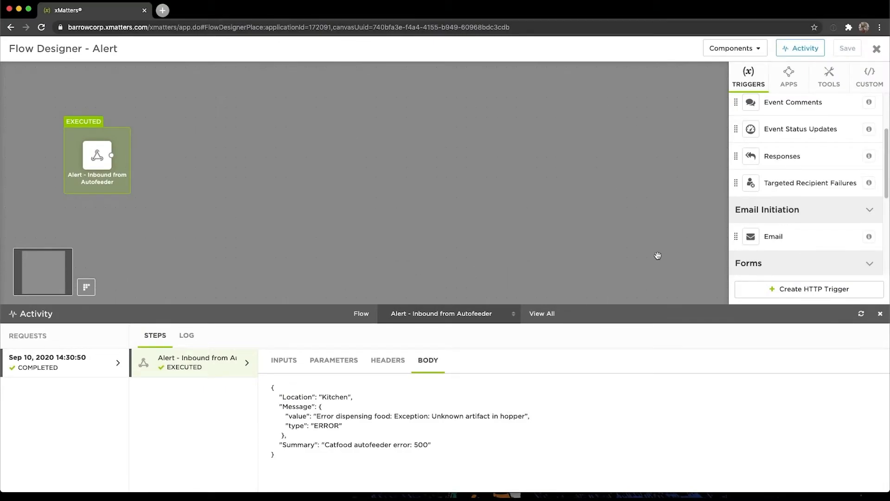
pyautogui.click(880, 313)
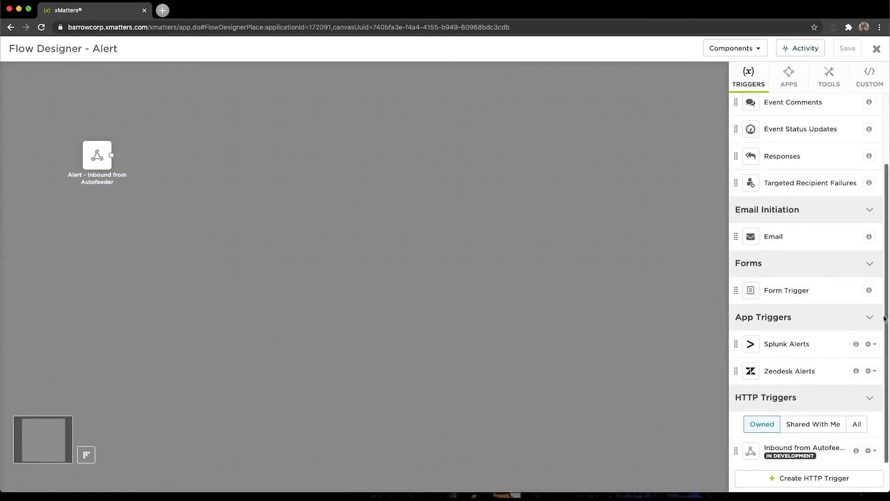
# Edit the Inbound from Autofeeder HTTP trigger and add the step outputs Summary and Message
pyautogui.click(870, 451)
pyautogui.click(850, 393)
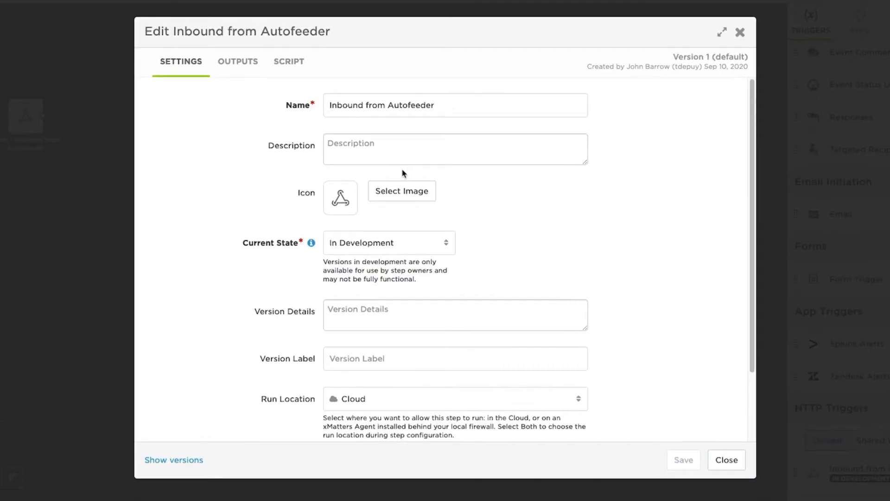
pyautogui.click(241, 62)
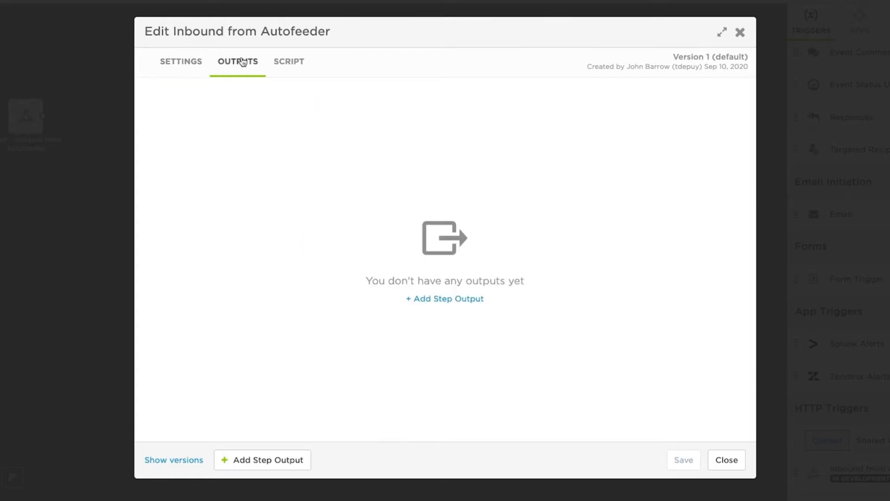
pyautogui.click(448, 299)
pyautogui.click(236, 119)
pyautogui.write('Summary')
pyautogui.click(236, 455)
pyautogui.click(230, 154)
pyautogui.write('Message')
# Add two more step outputs to the trigger, named Message-Type and Location
pyautogui.click(262, 459)
pyautogui.click(272, 204)
pyautogui.write('Message-Type')
pyautogui.click(288, 459)
pyautogui.click(246, 232)
pyautogui.write('Location')
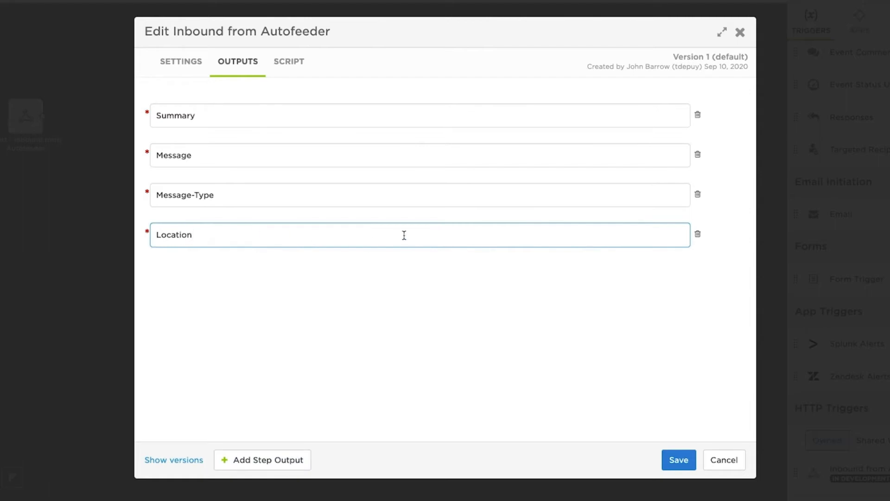
# Replace the trigger's whole sample script with "var payload = JSON.parse( request.body );"
pyautogui.click(295, 73)
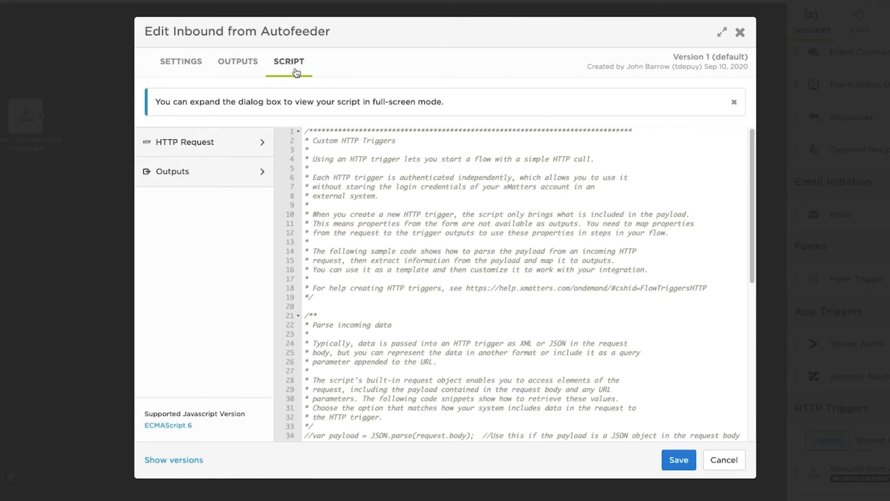
pyautogui.click(364, 204)
pyautogui.hotkey('ctrl', 'a')
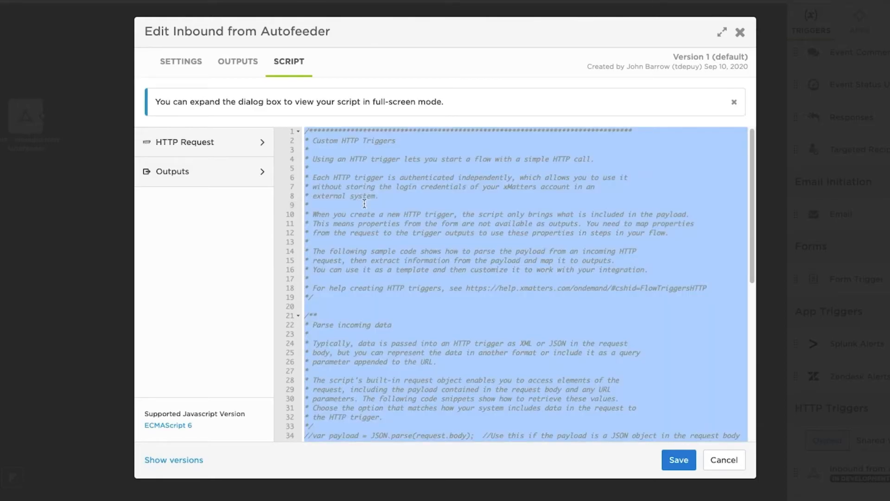
pyautogui.press('Delete')
pyautogui.write('var payload = JSON.parse( request.body );')
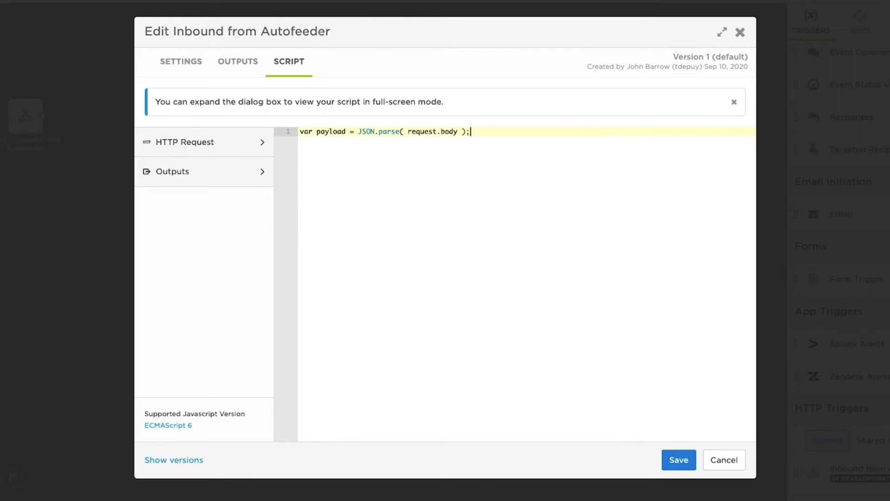
# Add script lines assigning payload.Summary, payload.Message.value, payload.Message.type and payload.Location to the Summary, Message, Message-Type and Location outputs respectively
pyautogui.click(231, 173)
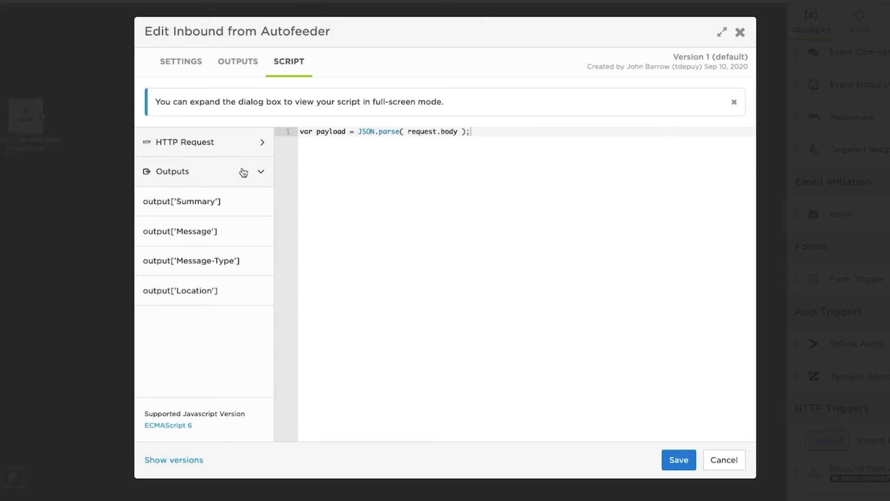
pyautogui.press('Return')
pyautogui.press('Return')
pyautogui.press('Return')
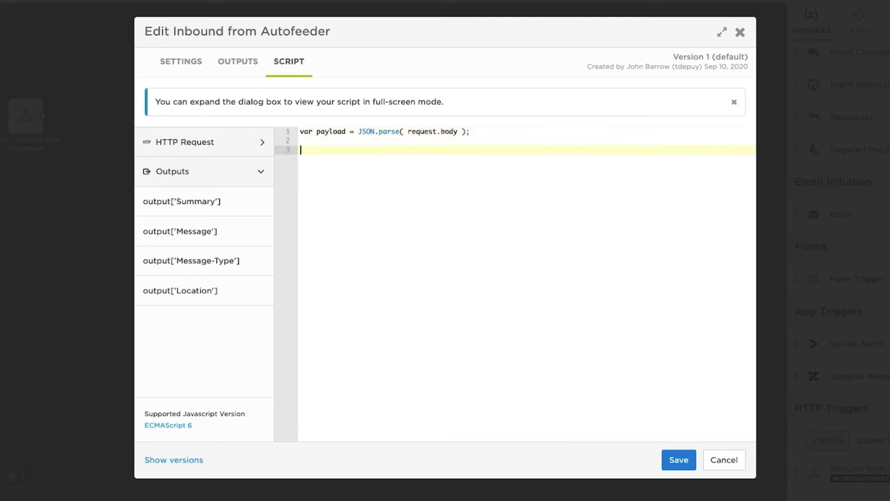
pyautogui.write("output['Summary']      = payload.Summary; output.Message         = payload.Message.value; output['Message-Type'] = payload.Message.type; output['Location']     = payload.Location;")
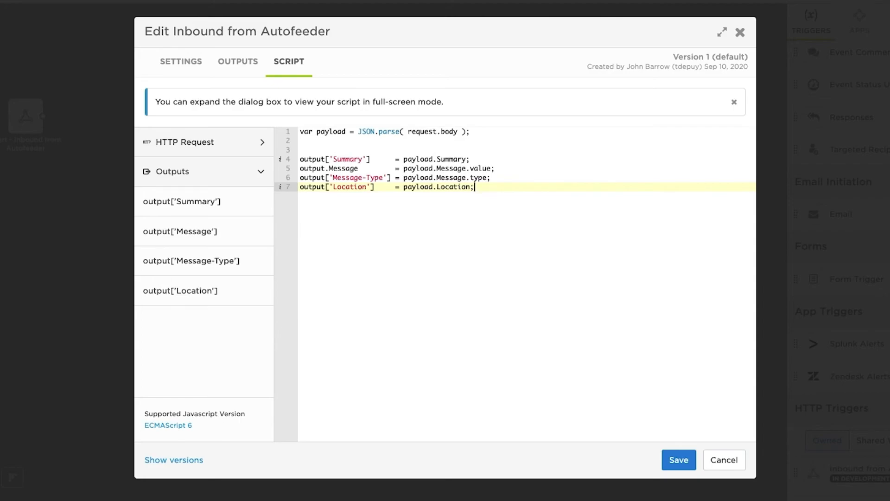
# Save the Inbound from Autofeeder trigger's script and close its editor
pyautogui.hotkey('ctrl', 's')
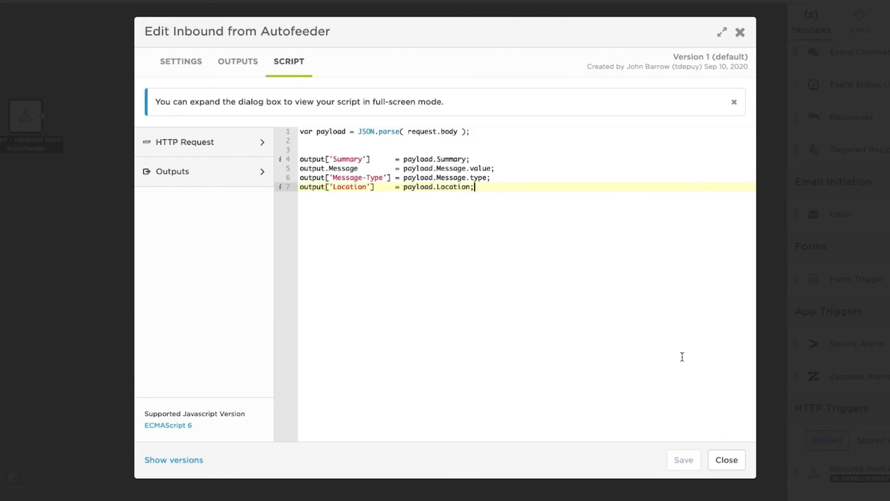
pyautogui.click(725, 467)
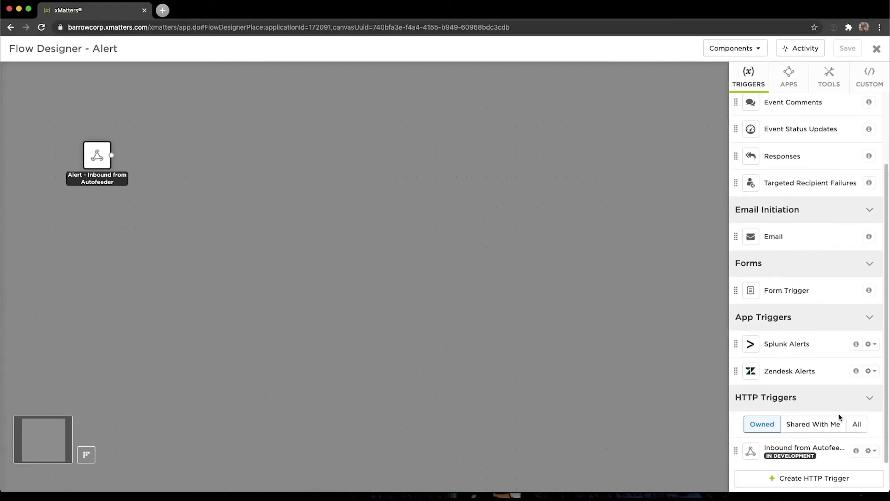
# Refresh the activity log of the Alert - Inbound from Autofeeder flow and examine the outputs of its latest request
pyautogui.click(809, 50)
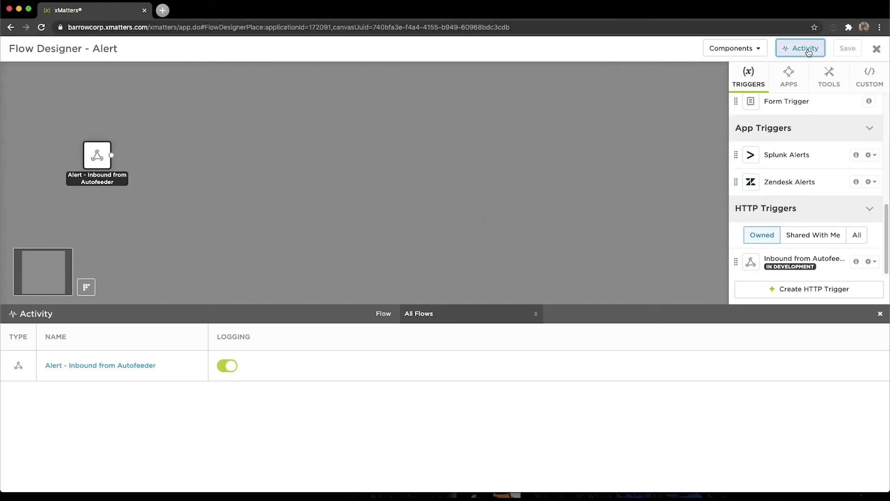
pyautogui.click(106, 365)
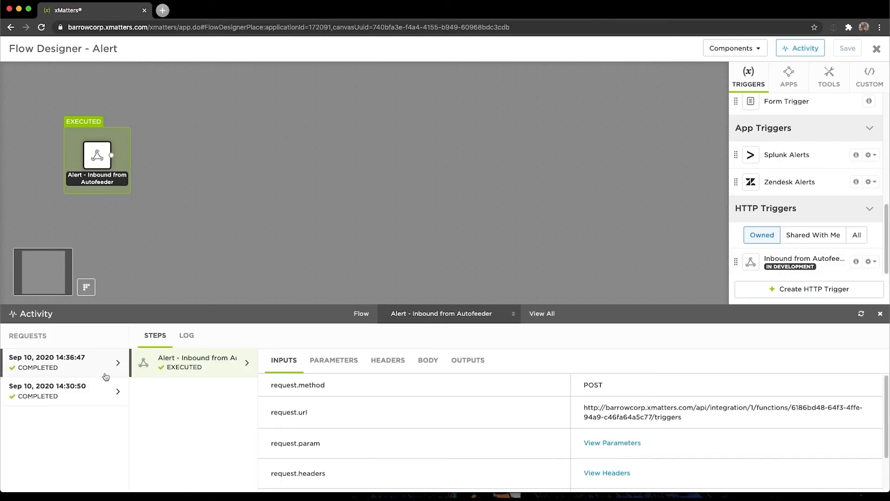
pyautogui.click(862, 313)
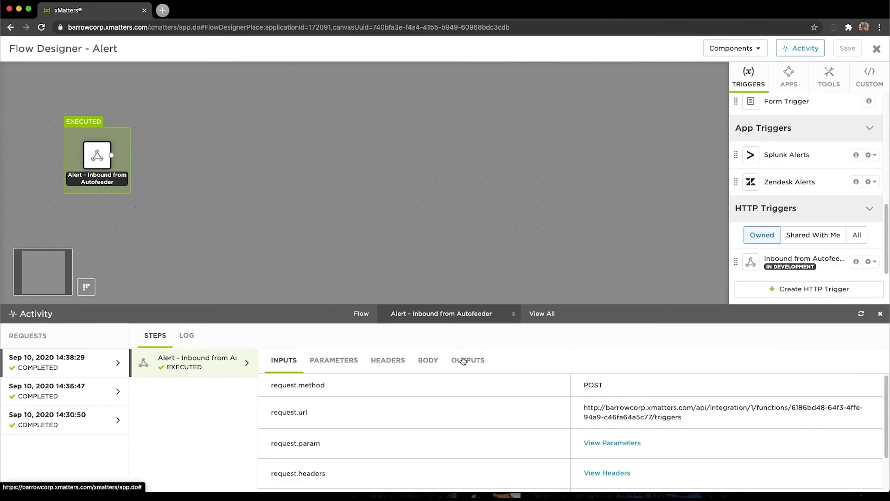
pyautogui.click(464, 361)
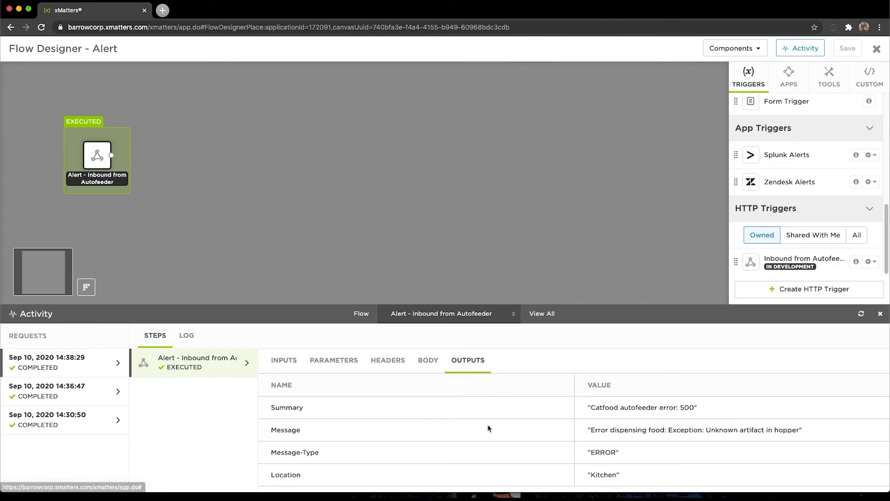